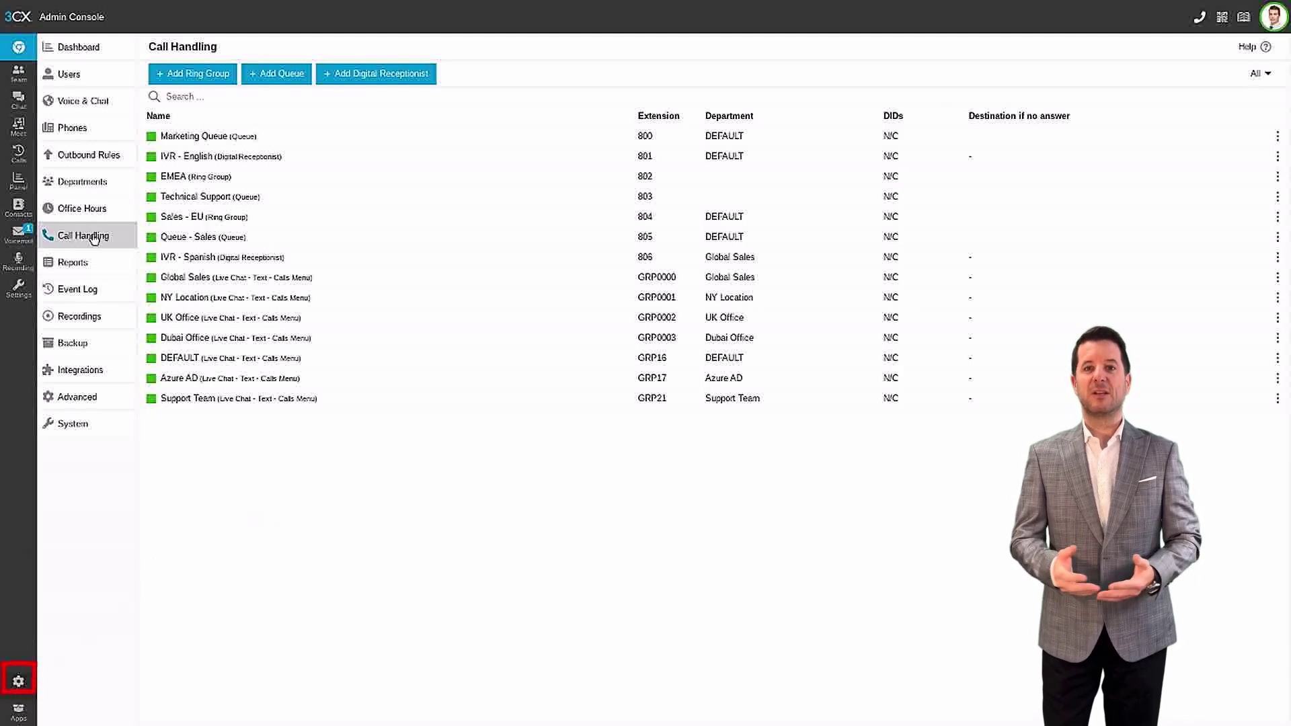
# Add a new digital receptionist from the Call Handling list
pyautogui.click(383, 75)
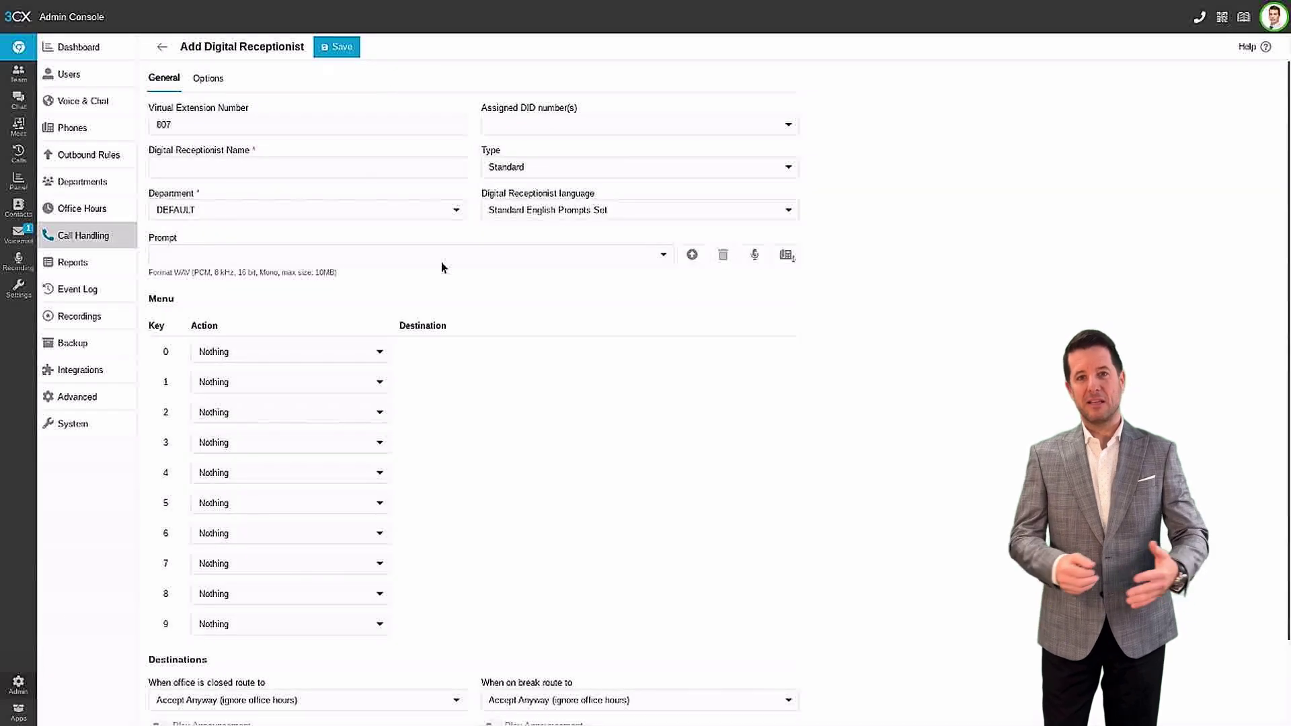
# Name the receptionist 'New IVR' and choose USProgresstone.wav as its greeting prompt
pyautogui.click(260, 168)
pyautogui.write('New IVR')
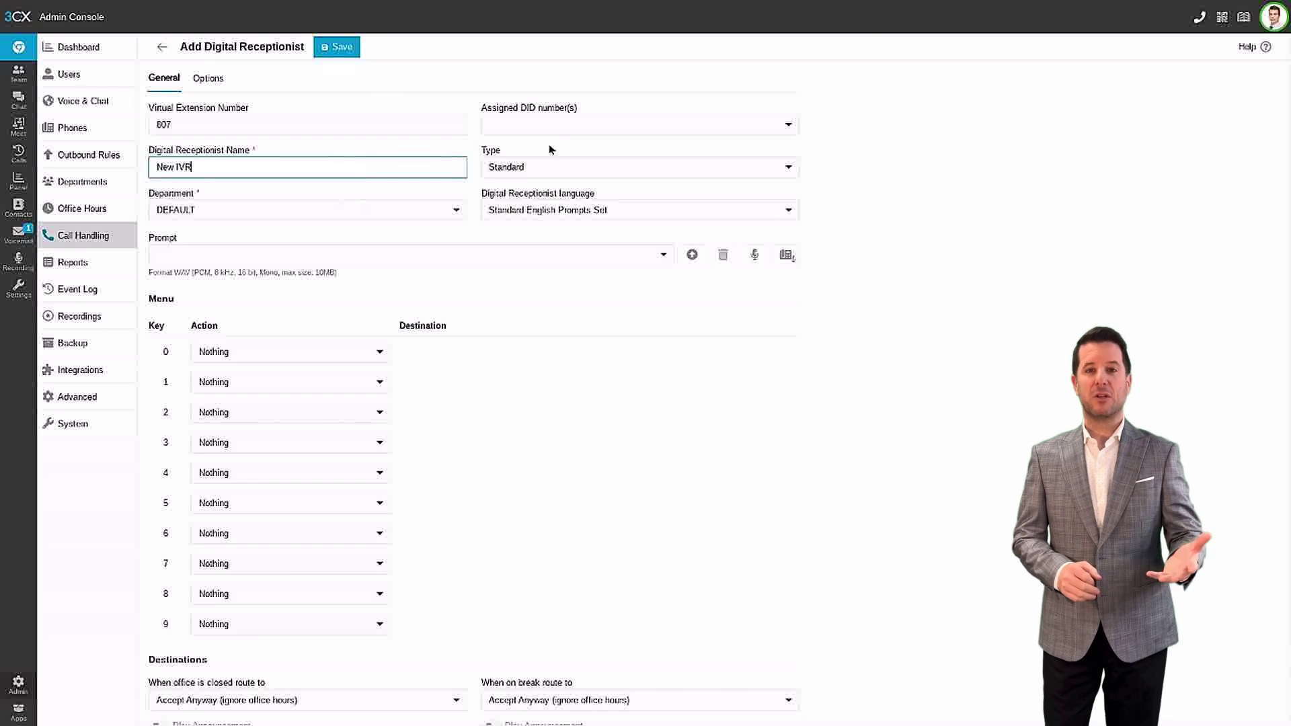
pyautogui.click(583, 209)
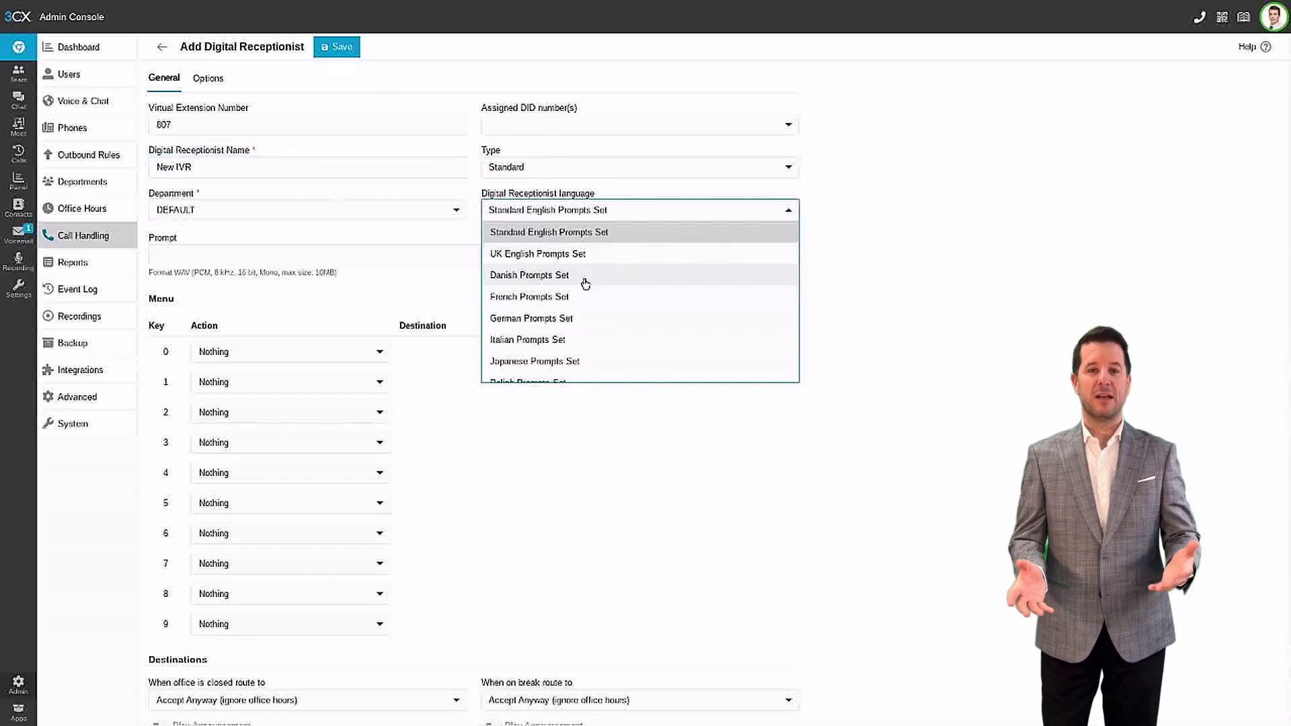
pyautogui.scroll(-1, 584, 288)
pyautogui.scroll(-1, 583, 299)
pyautogui.scroll(-1, 590, 313)
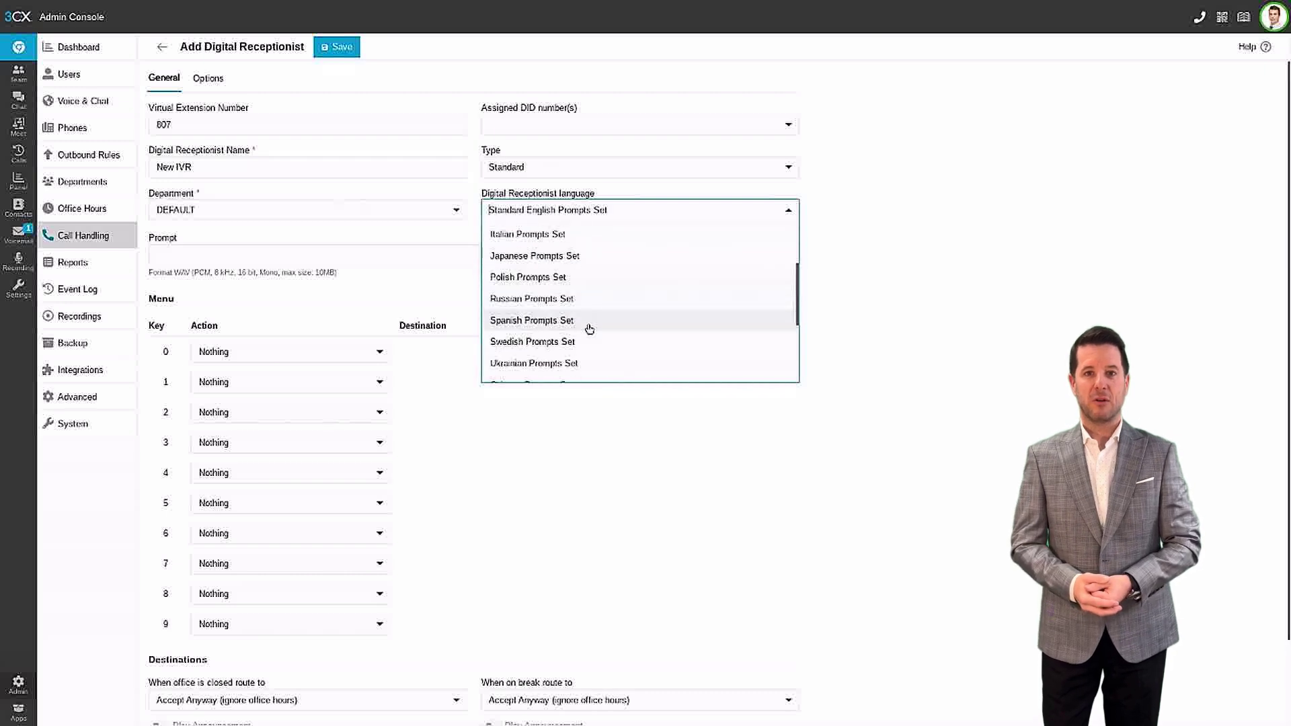
pyautogui.scroll(-2, 591, 331)
pyautogui.scroll(-2, 591, 336)
pyautogui.click(240, 256)
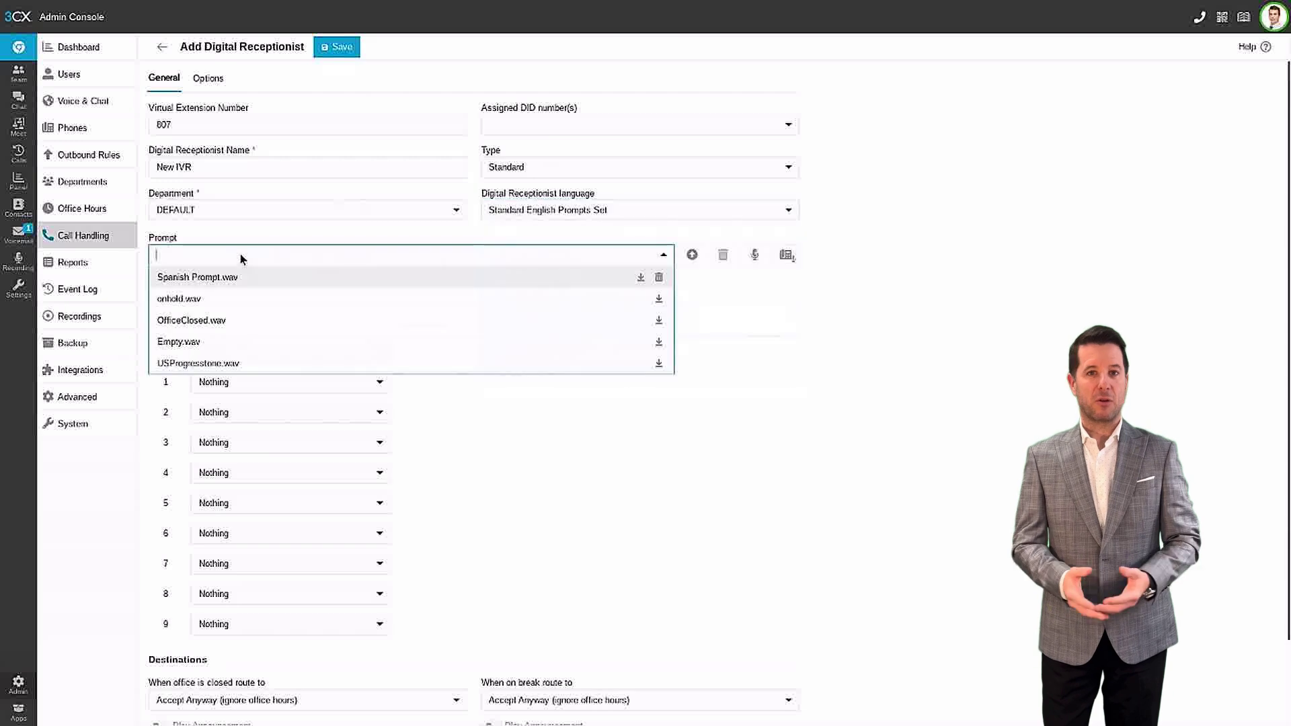
pyautogui.click(242, 368)
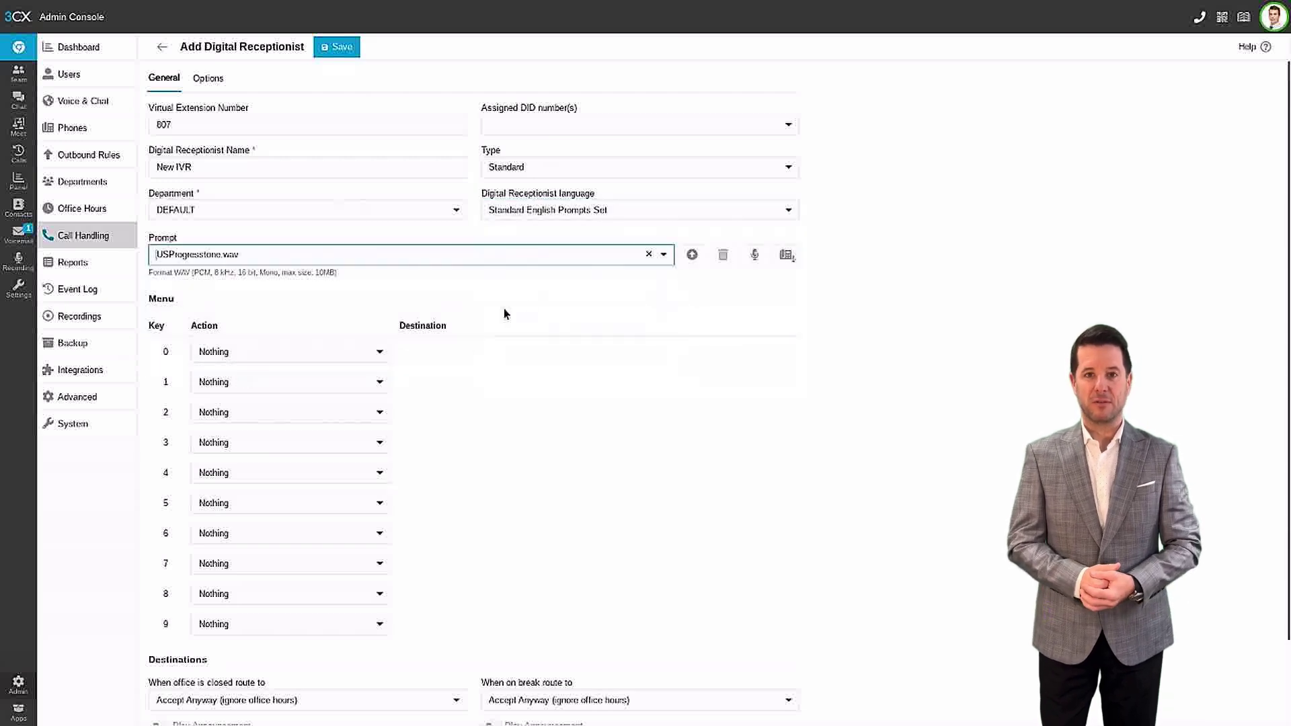
# Make key 0 connect to extension 105 Operator
pyautogui.click(323, 353)
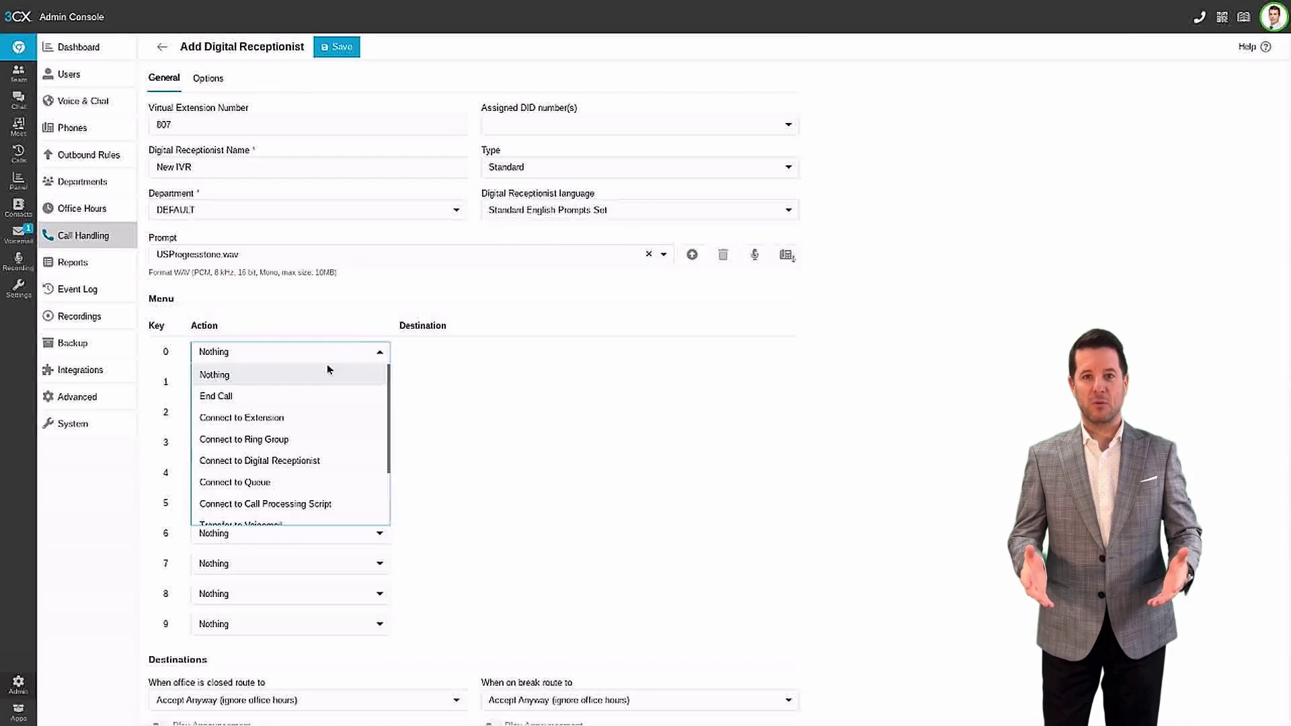
pyautogui.click(271, 418)
pyautogui.click(422, 351)
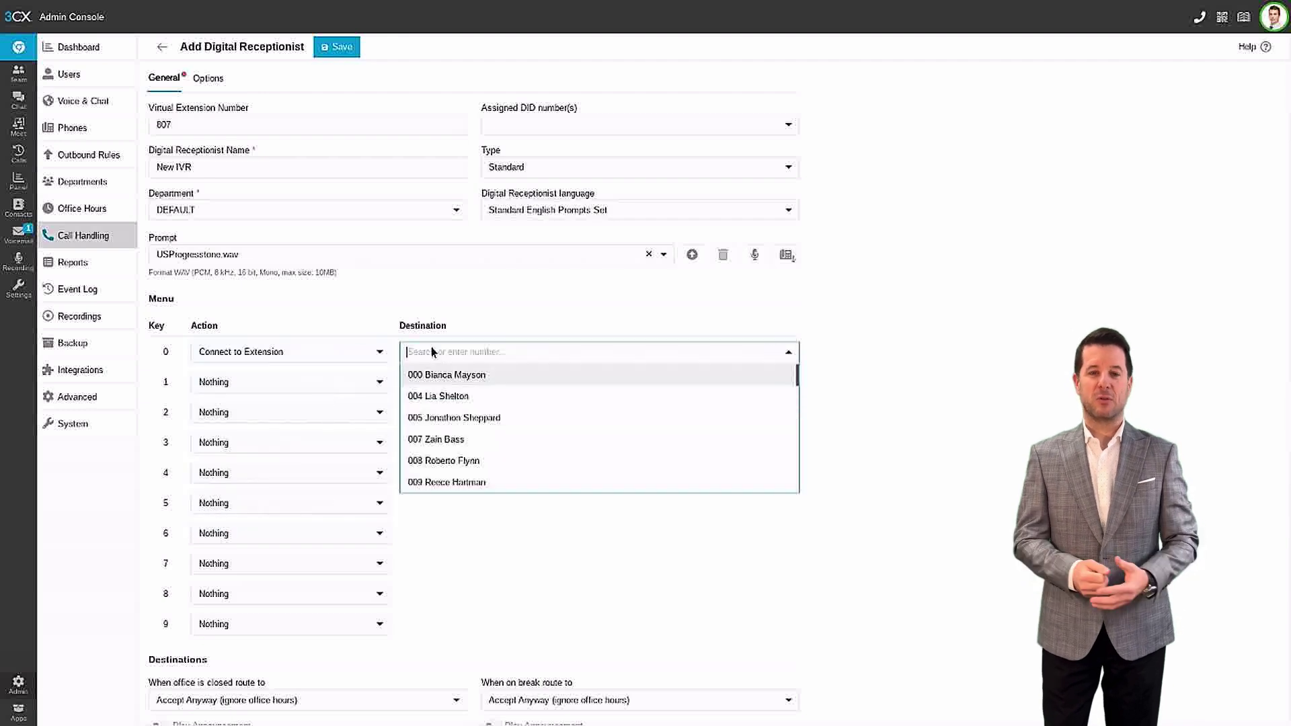
pyautogui.write('105')
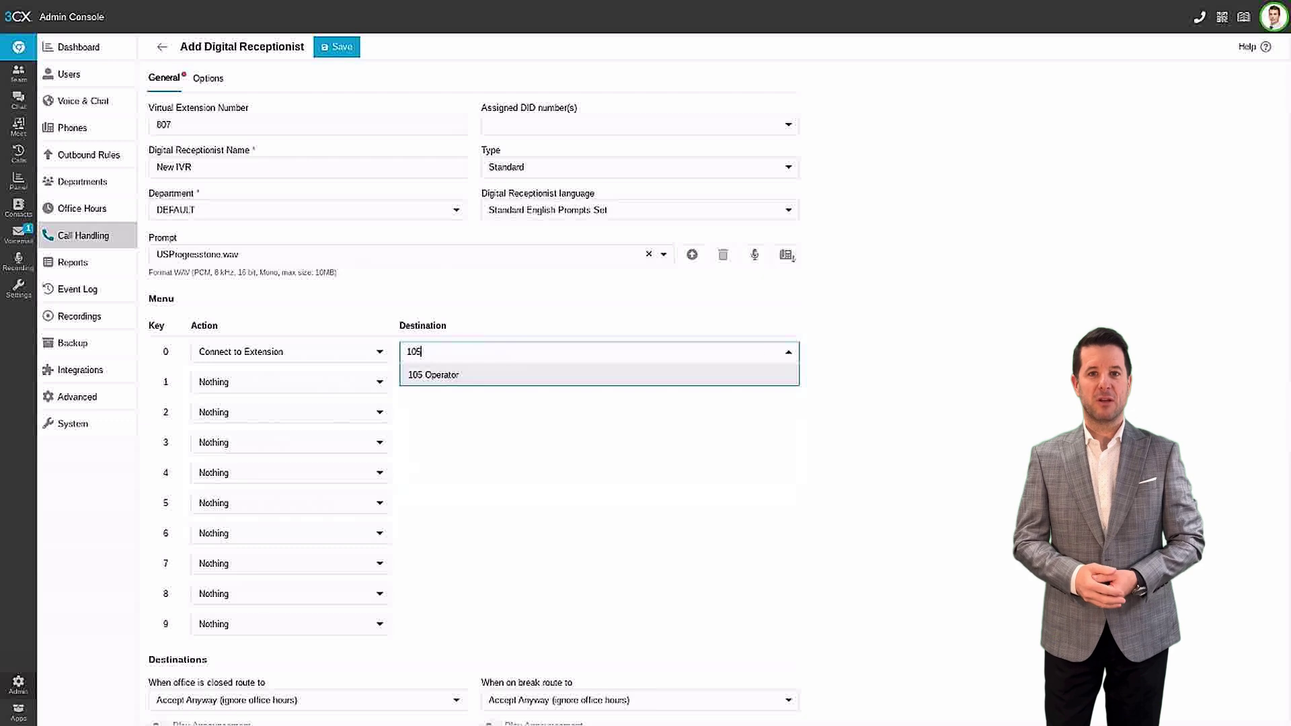
pyautogui.press('Return')
# Route key 1 to 805 Queue - Sales and key 2 to 803 Technical Support queue
pyautogui.click(350, 384)
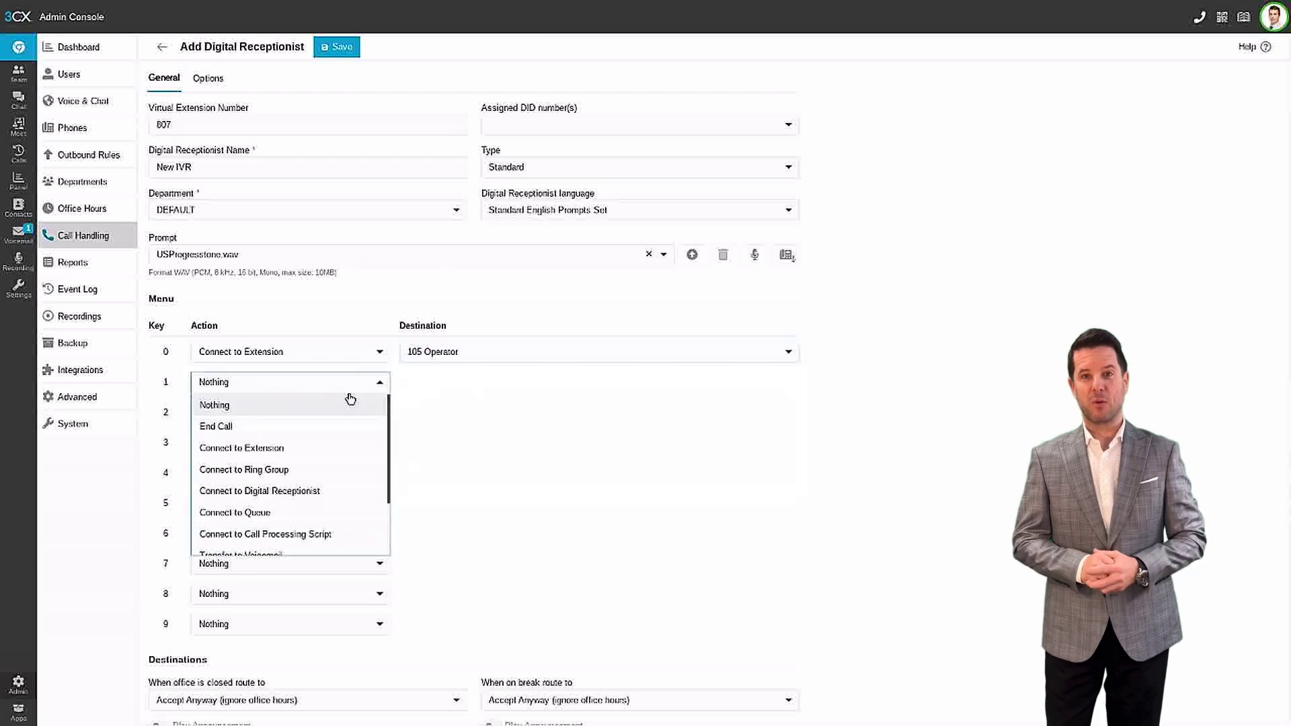
pyautogui.click(271, 511)
pyautogui.click(429, 383)
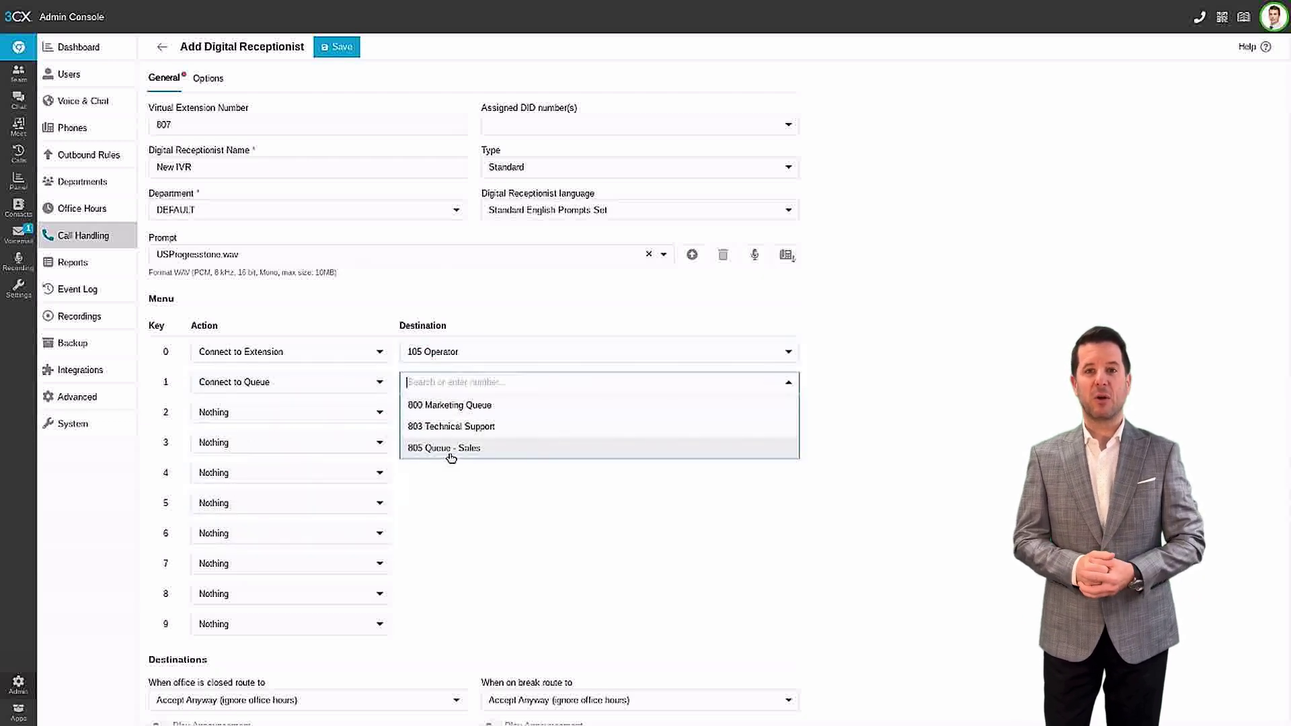
pyautogui.click(450, 450)
pyautogui.click(353, 413)
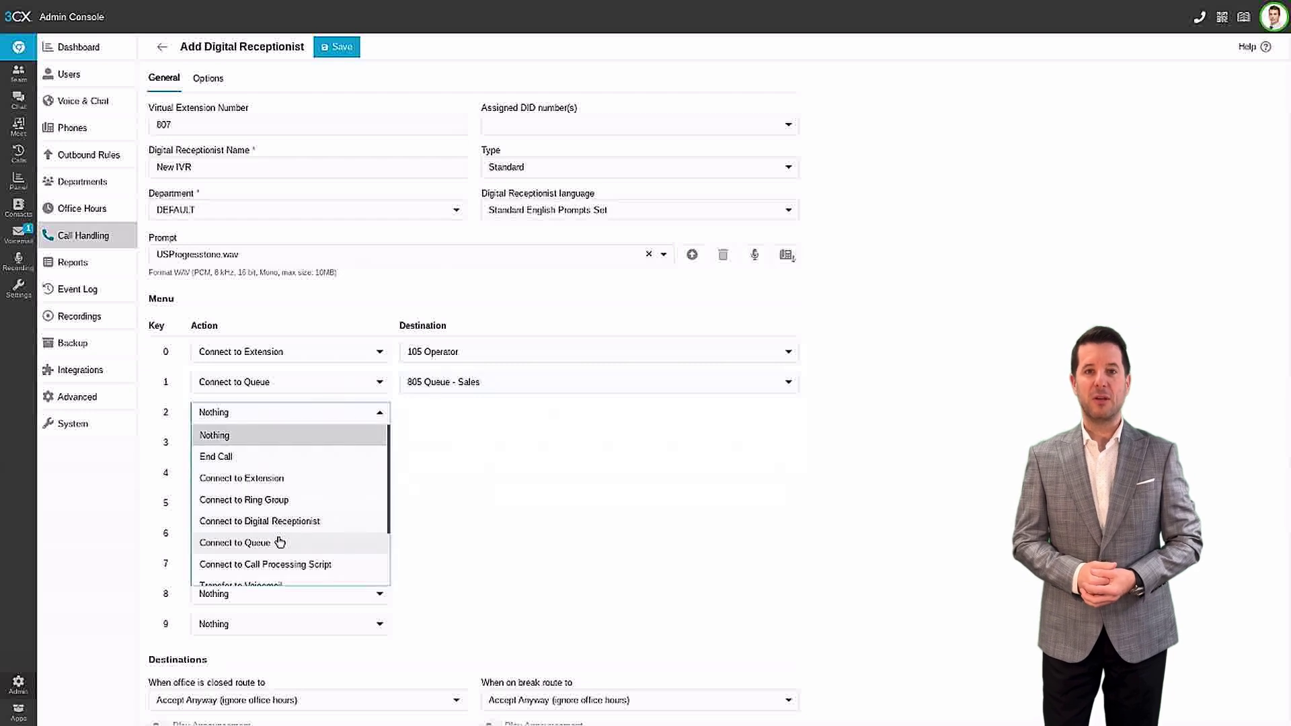
pyautogui.click(280, 542)
pyautogui.click(447, 412)
pyautogui.click(464, 455)
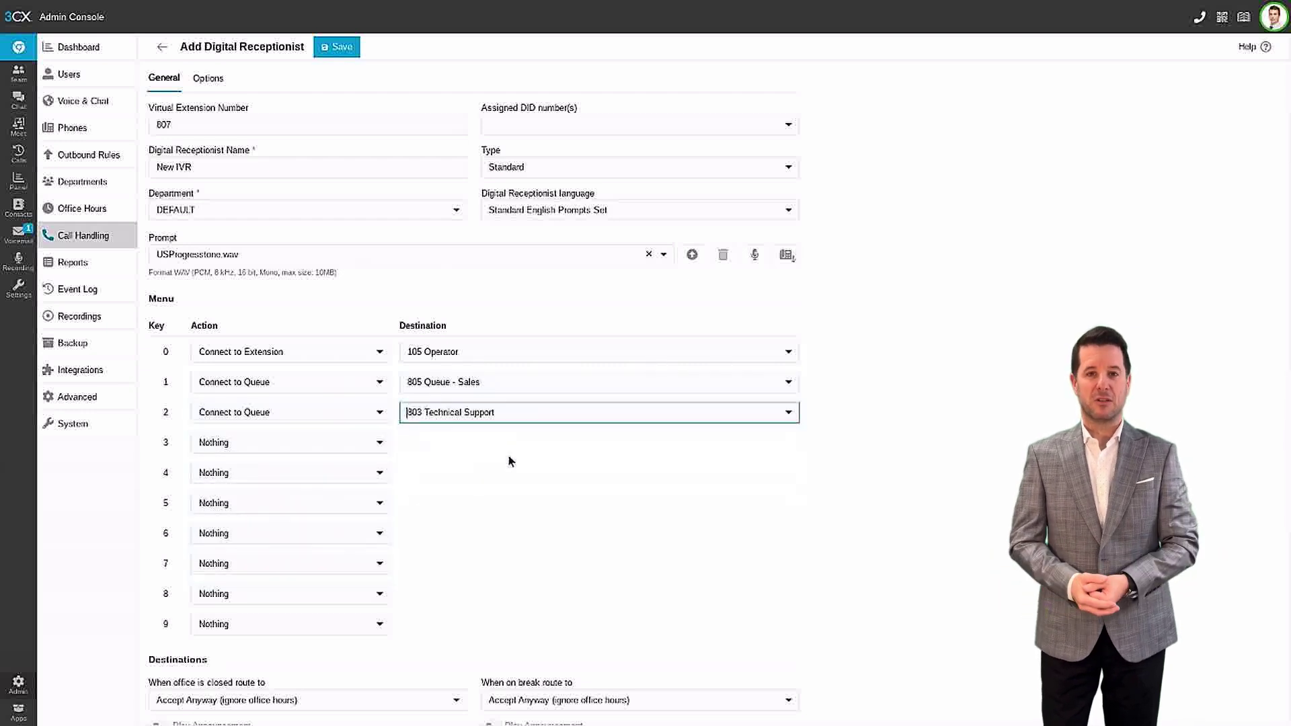
# Make key 3 repeat the greeting prompt
pyautogui.click(351, 451)
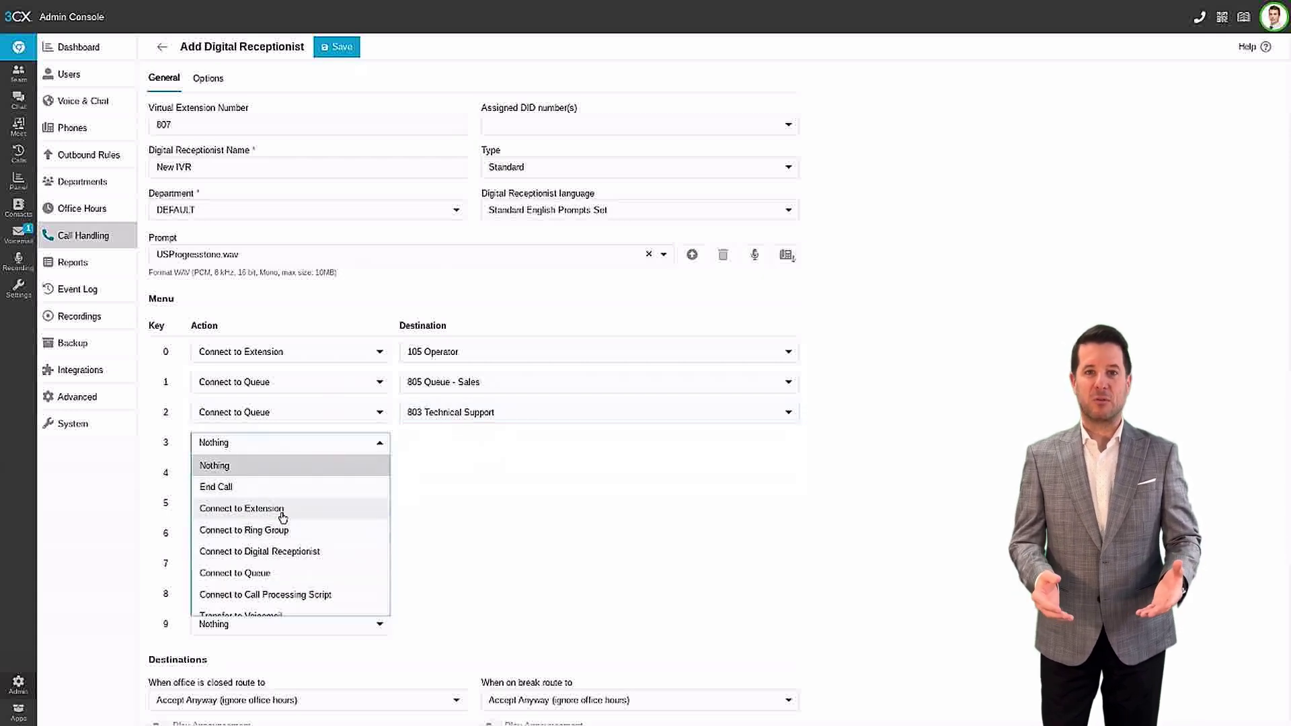
pyautogui.scroll(-2, 289, 555)
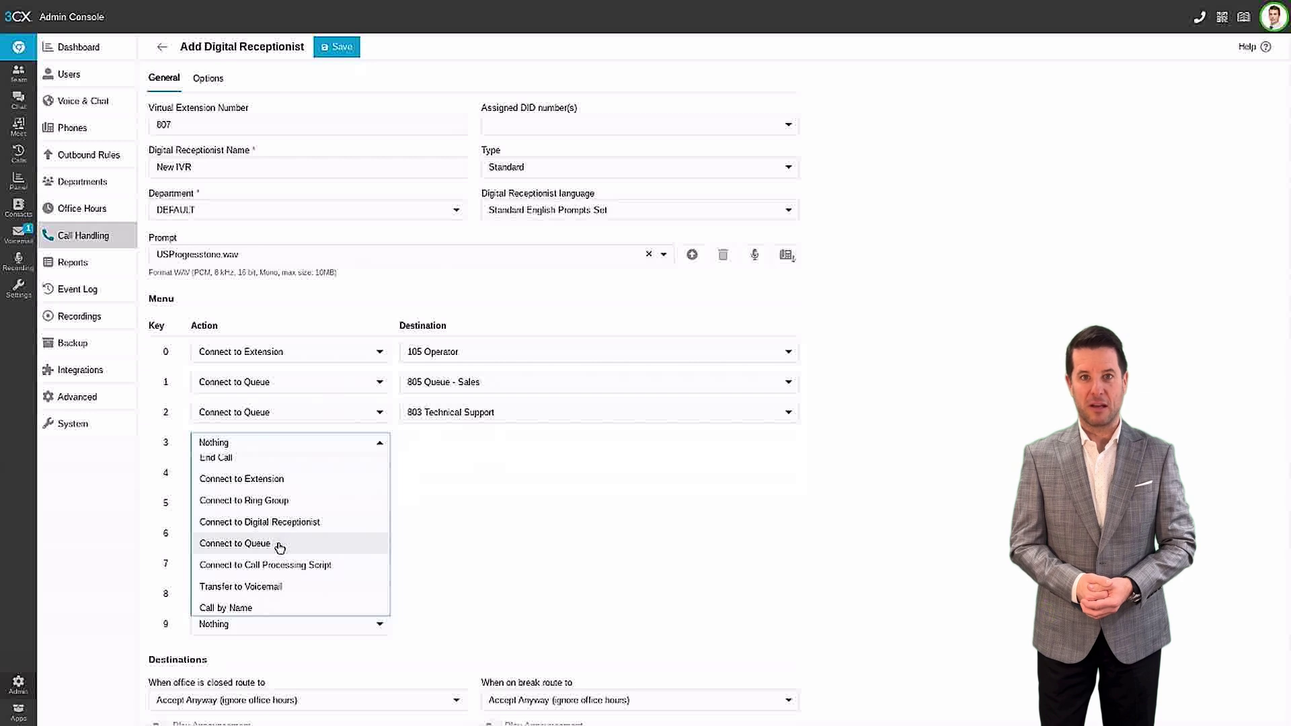
pyautogui.scroll(-2, 281, 549)
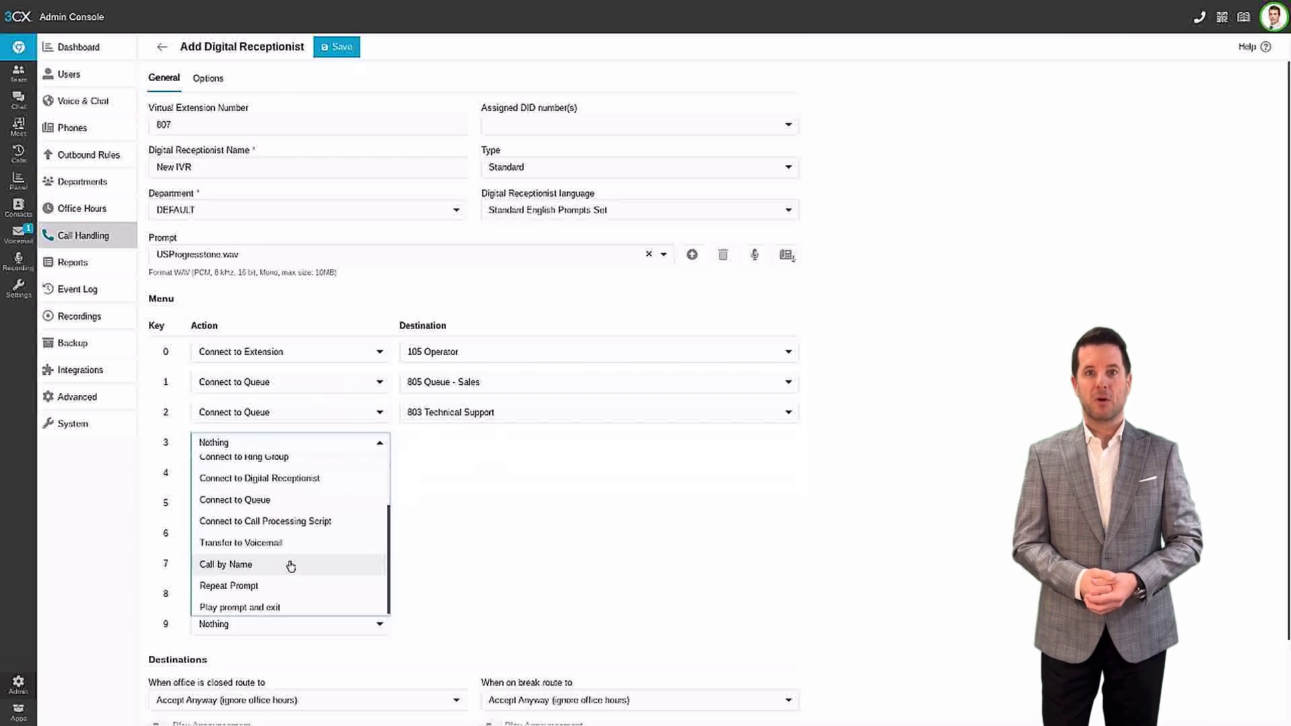
pyautogui.scroll(-1, 288, 565)
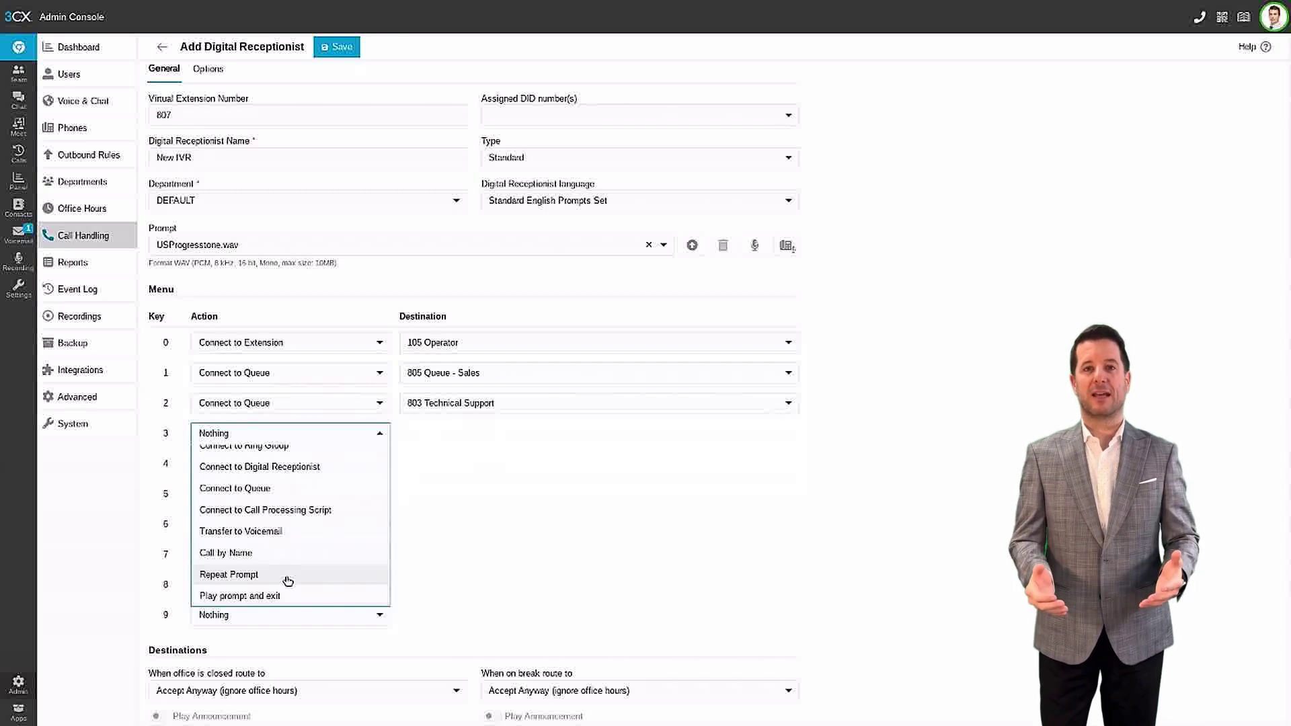
pyautogui.click(282, 574)
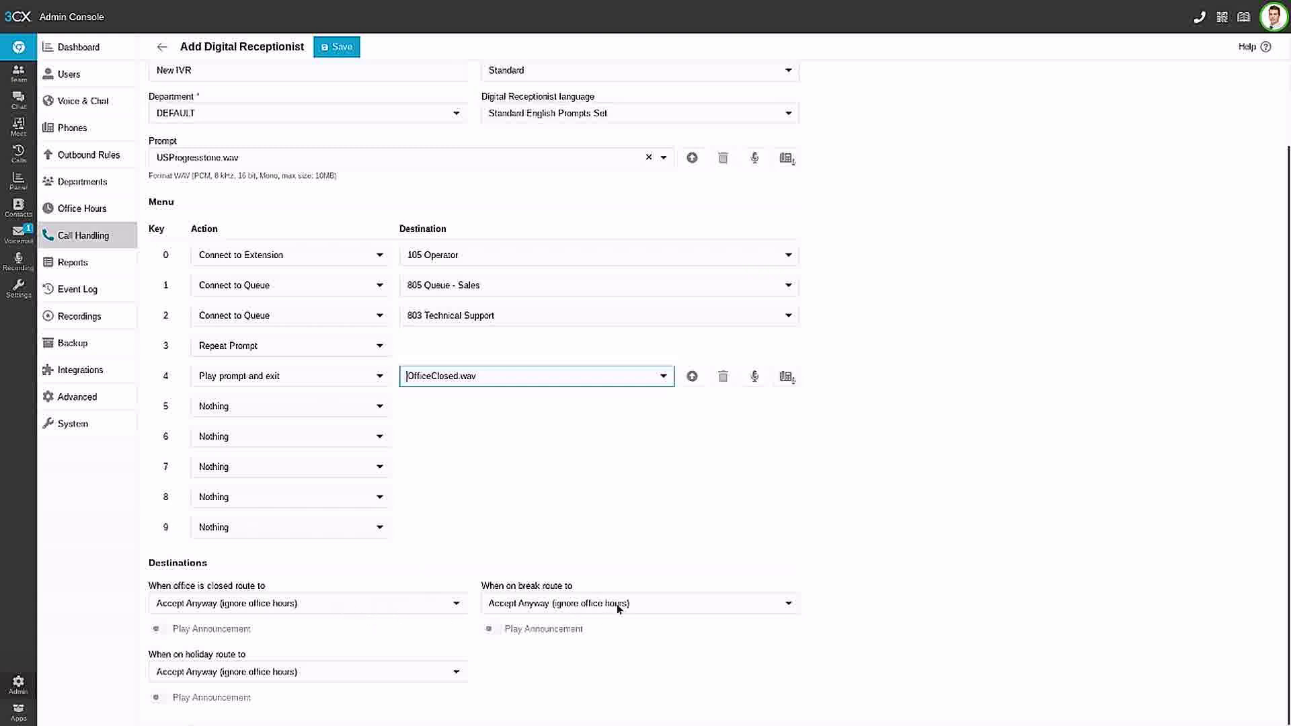
# Review the holiday call routing choices for the receptionist
pyautogui.click(340, 673)
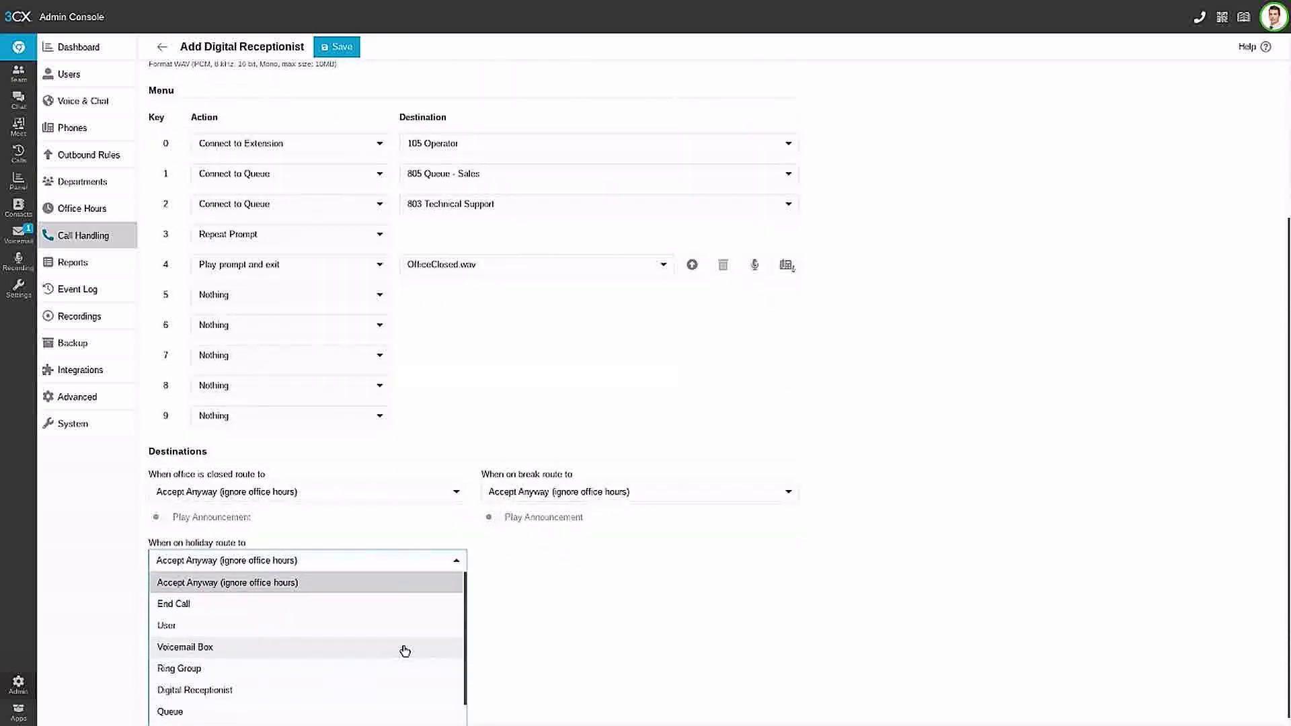
pyautogui.scroll(-2, 353, 646)
pyautogui.scroll(-1, 296, 642)
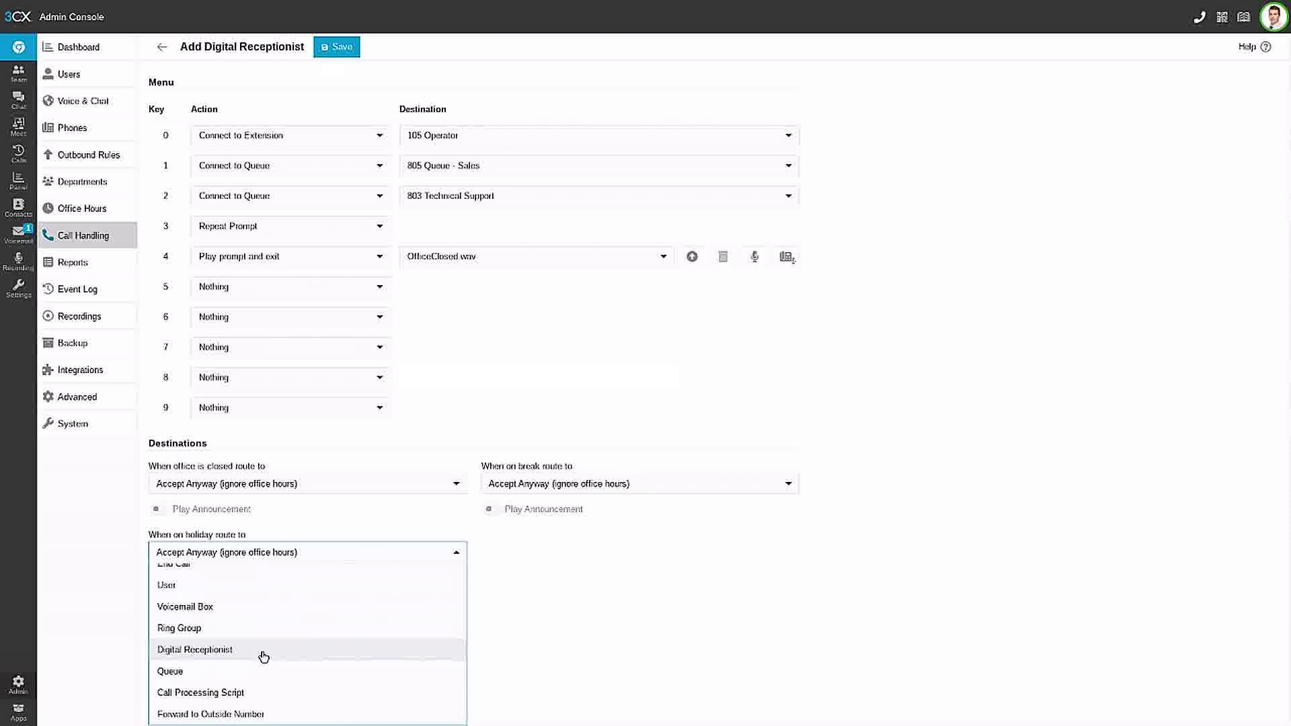
pyautogui.scroll(1, 576, 639)
pyautogui.scroll(3, 668, 404)
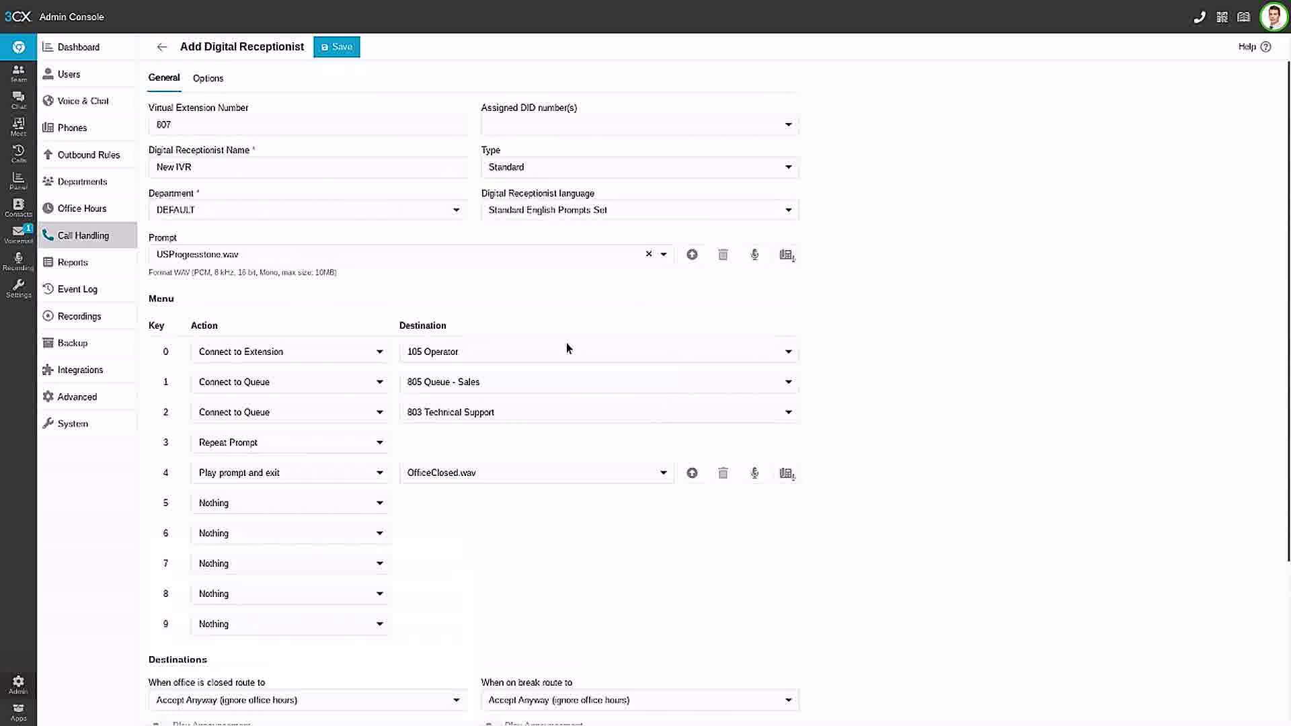
# In the receptionist's Options, forward SMS to extension 000
pyautogui.click(208, 80)
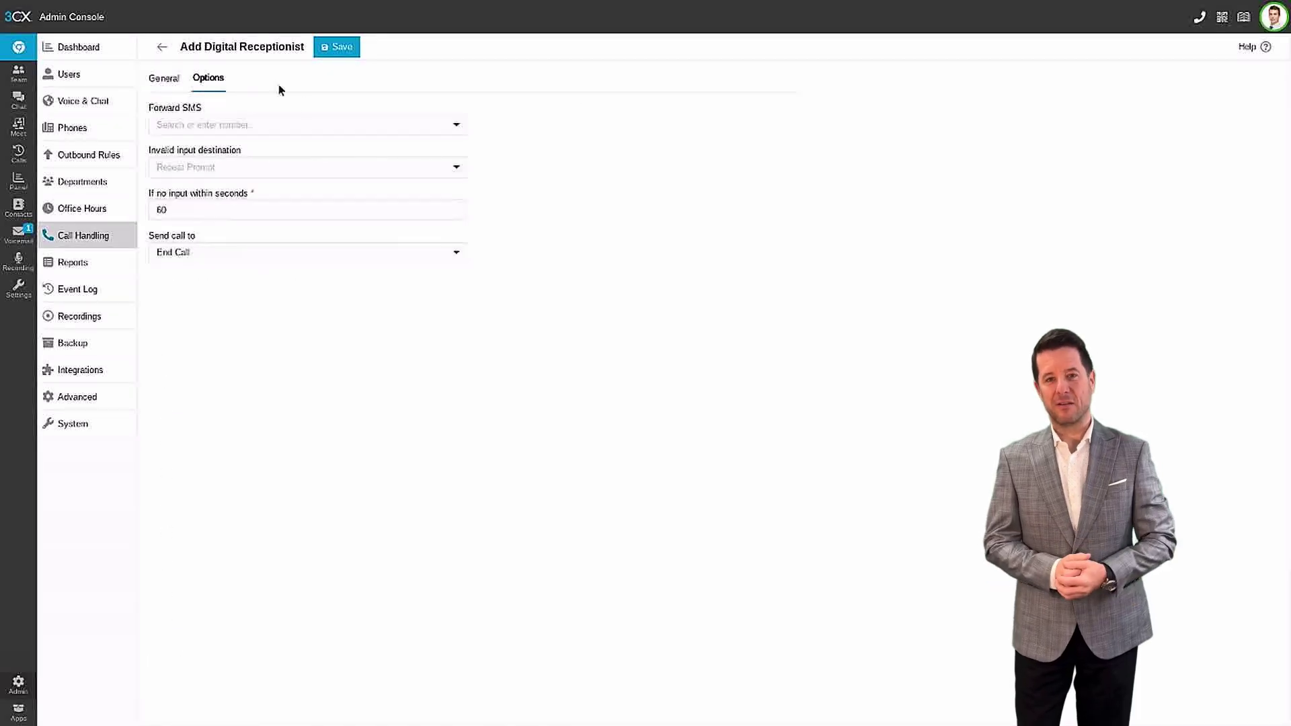
pyautogui.click(244, 126)
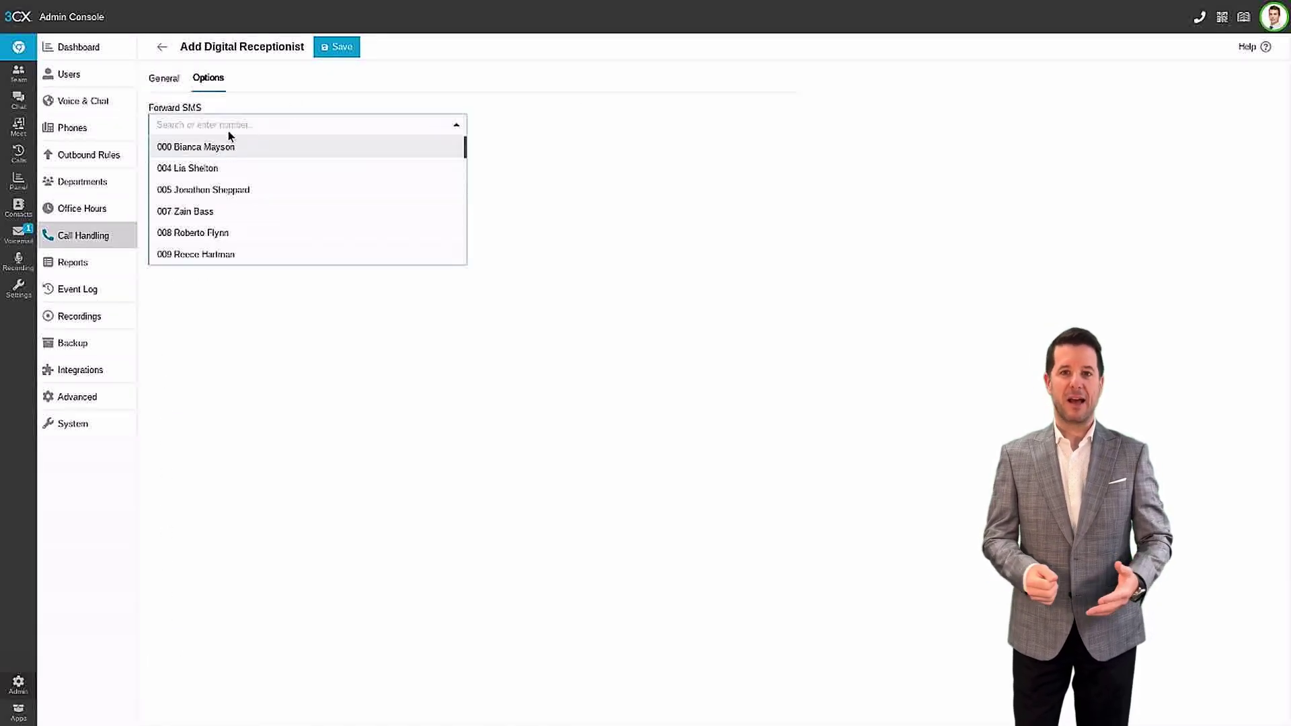
pyautogui.click(224, 150)
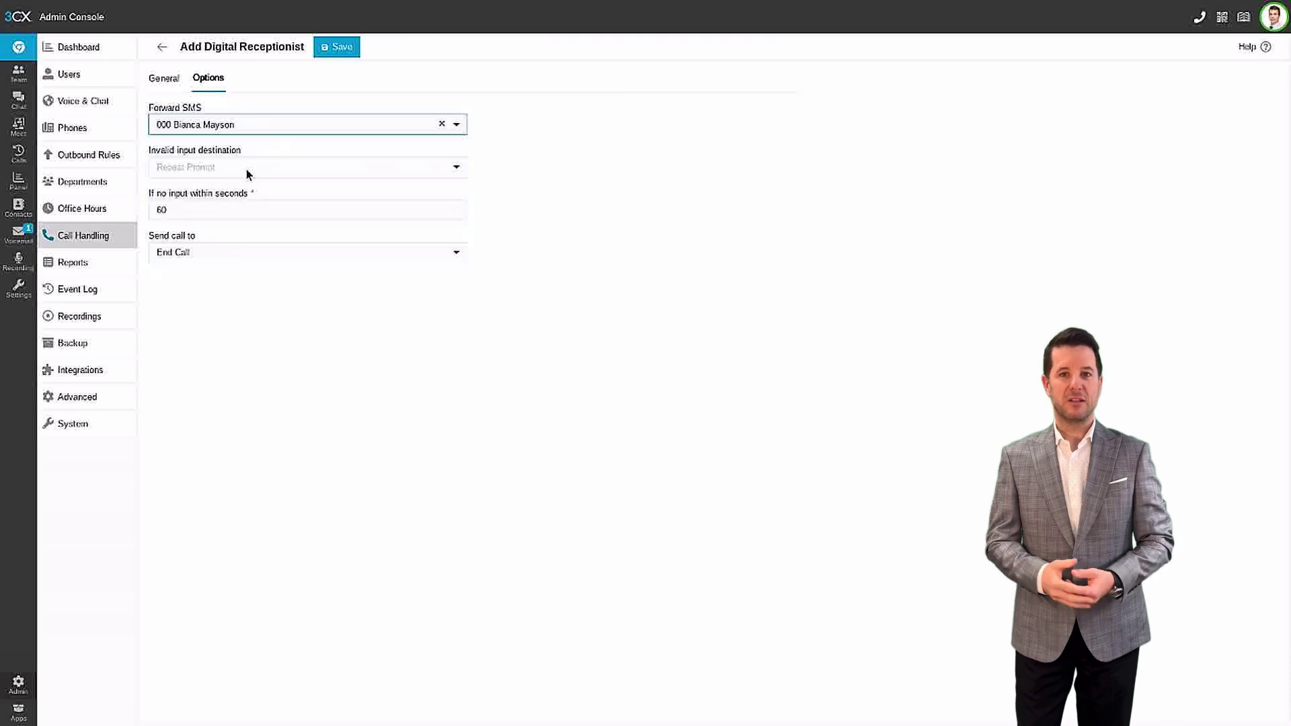
# Send invalid caller input to 805 Queue - Sales
pyautogui.click(247, 169)
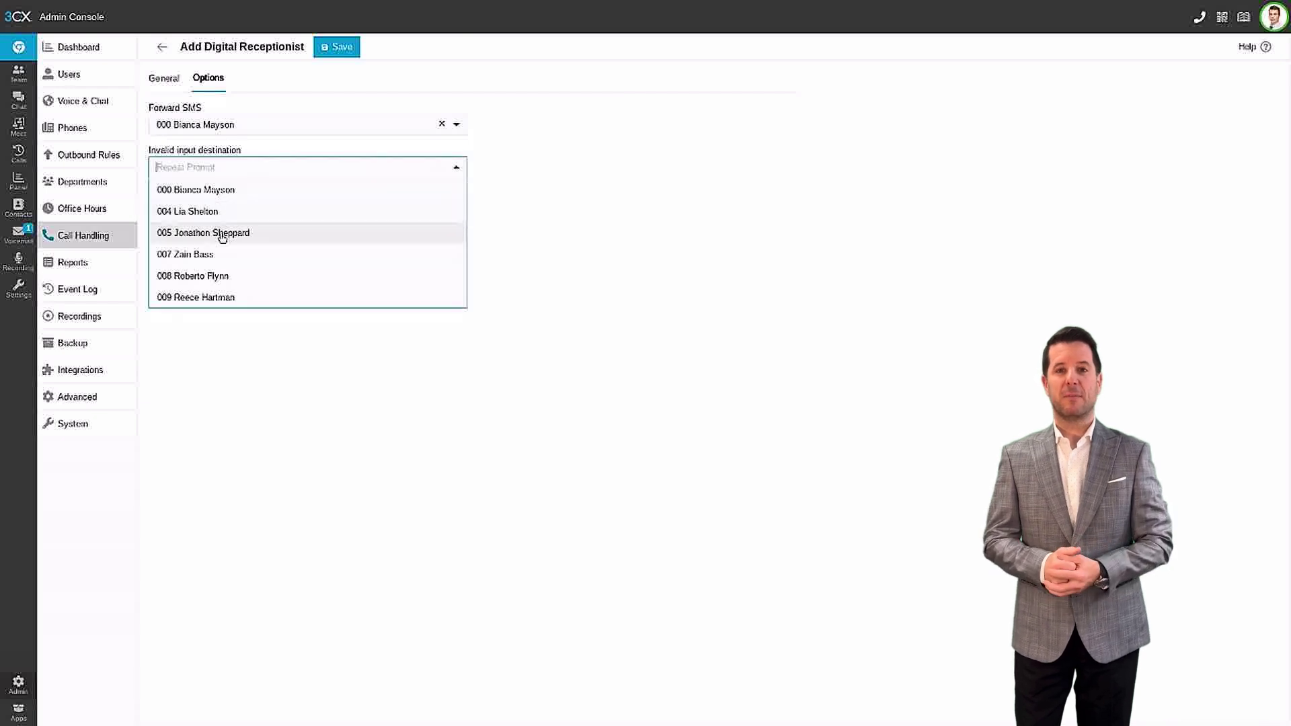
pyautogui.click(221, 235)
pyautogui.click(239, 177)
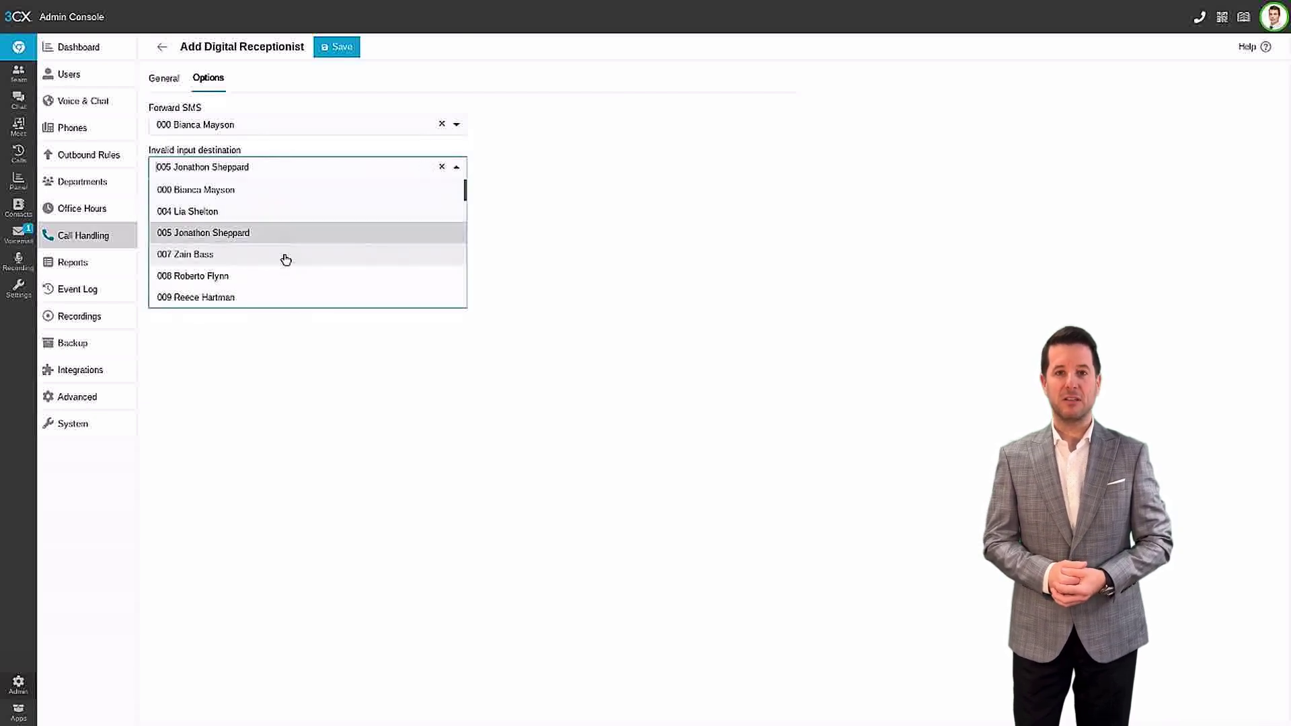
pyautogui.scroll(-3, 283, 259)
pyautogui.scroll(-2, 292, 266)
pyautogui.scroll(-2, 292, 258)
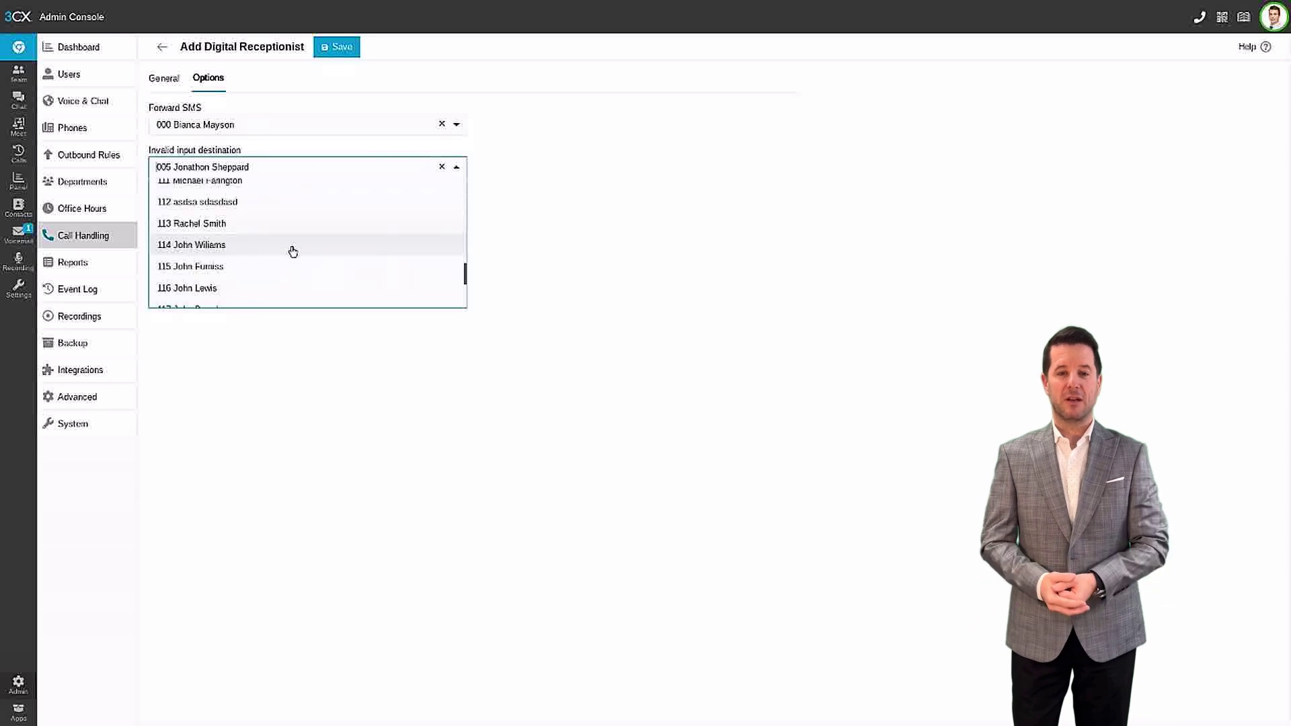
pyautogui.scroll(-5, 288, 254)
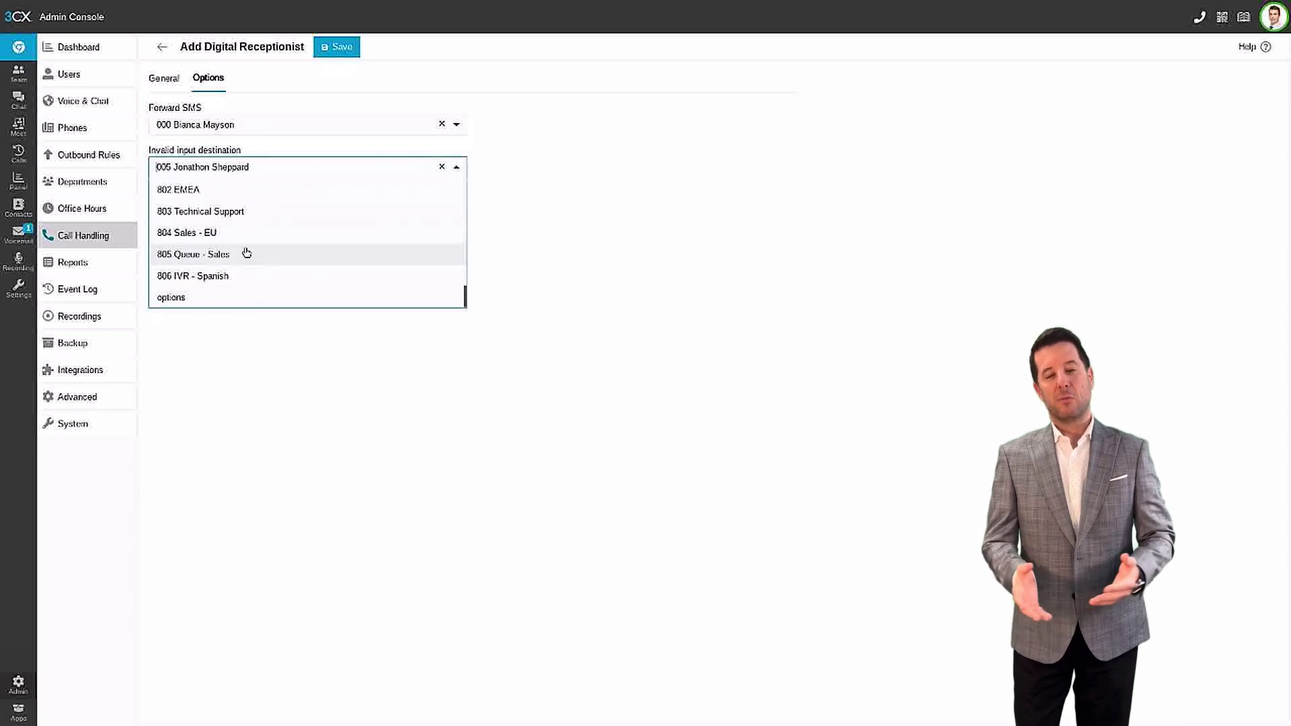
pyautogui.click(219, 260)
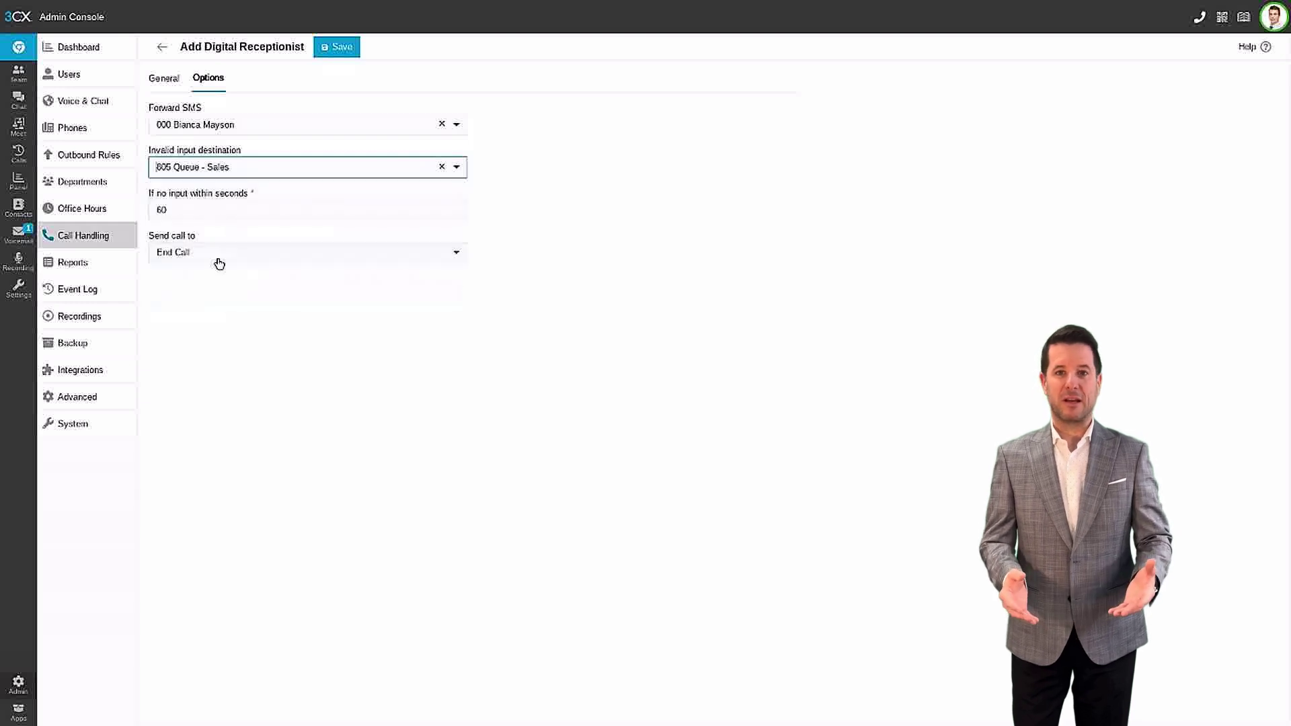
pyautogui.click(222, 212)
pyautogui.write('30')
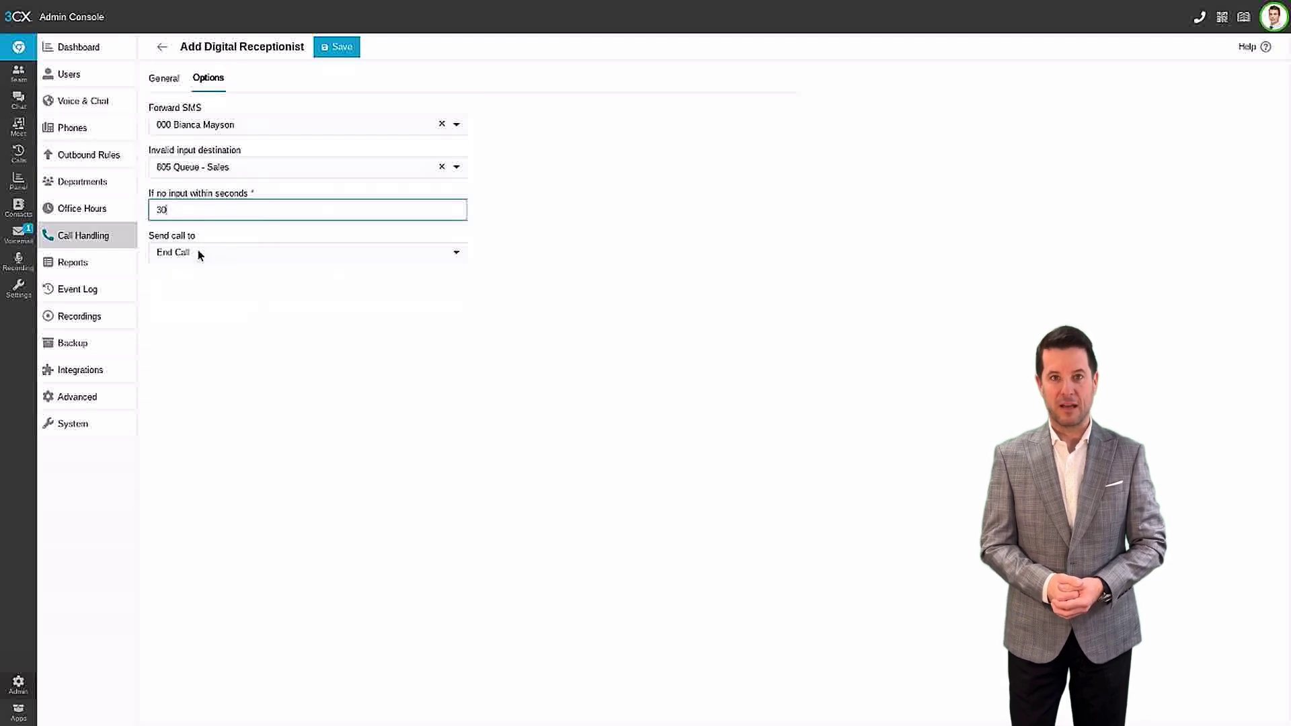
# Review the no-input call destinations and keep End Call selected
pyautogui.click(224, 252)
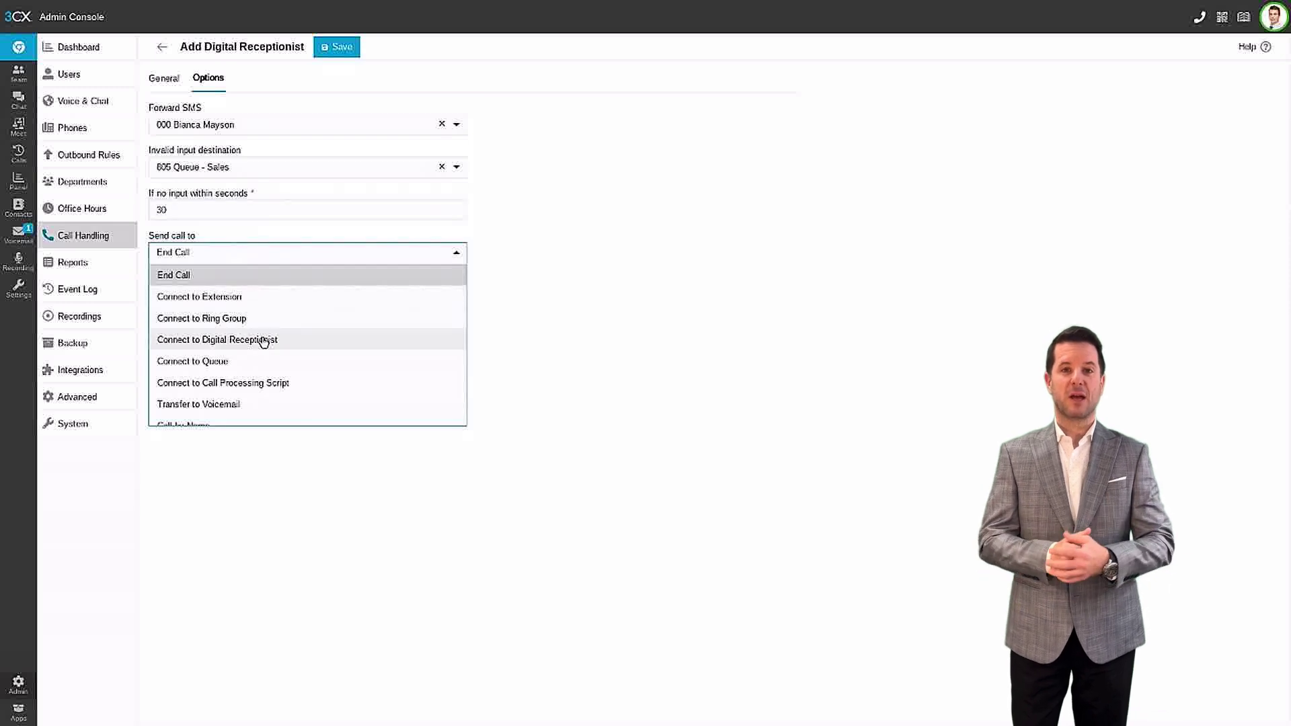
pyautogui.scroll(-2, 266, 348)
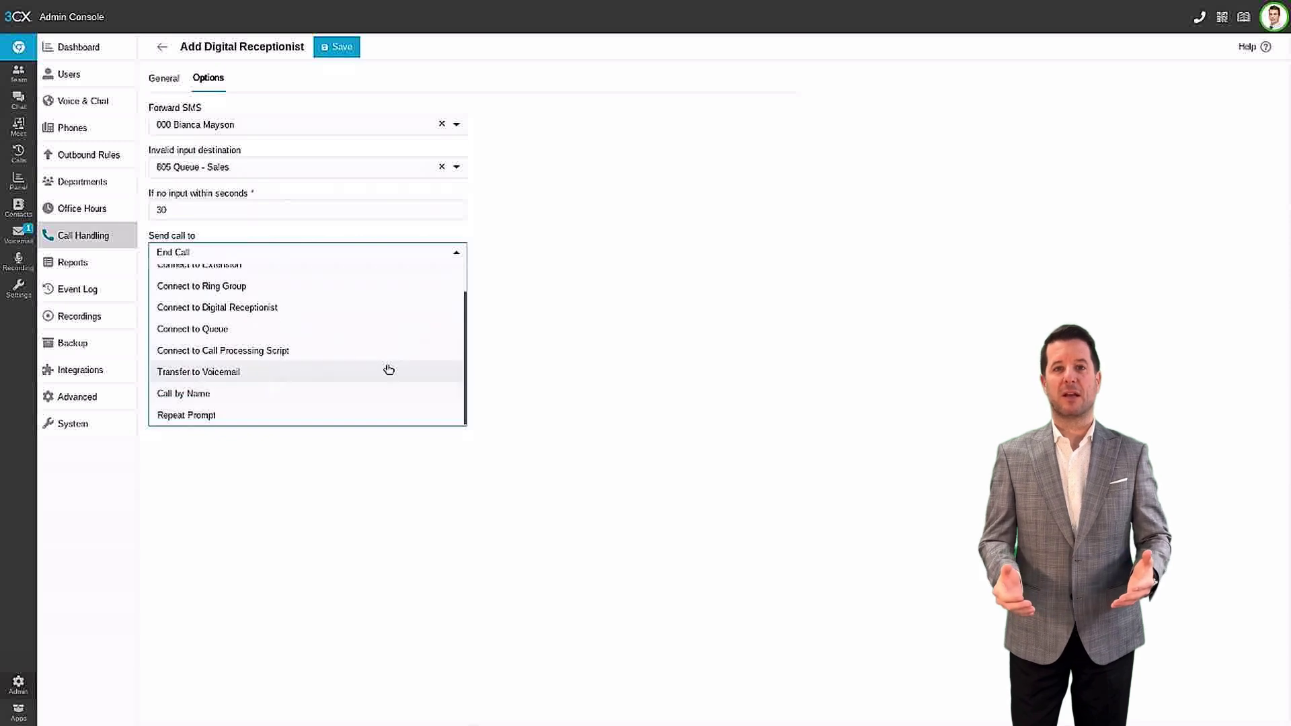
pyautogui.click(603, 337)
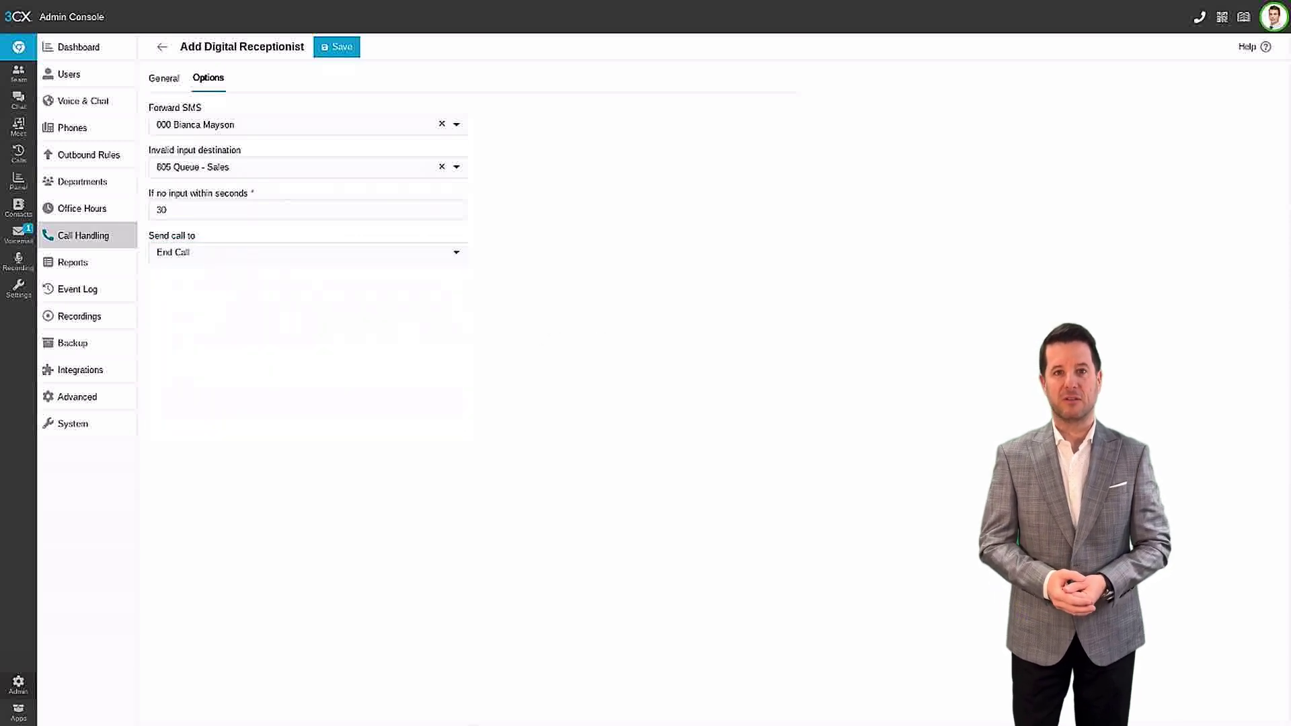